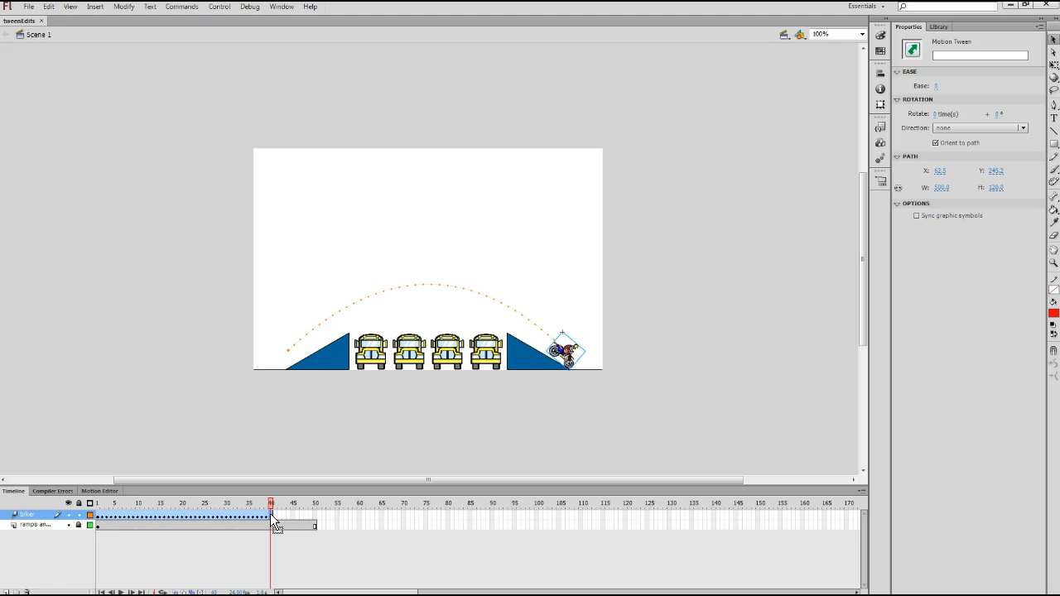
Lock the biker layer and add a new layer above it
left_click(120, 515)
left_click(78, 517)
left_click(6, 592)
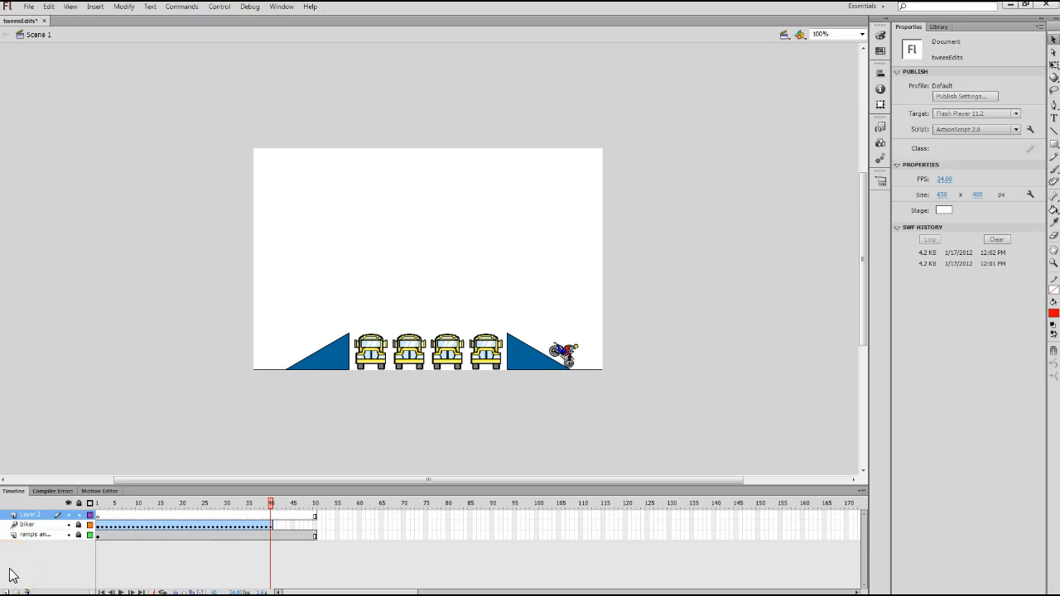
Rename the new layer as bikeOffStage
left_click(35, 518)
left_click(34, 517)
left_click(29, 516)
left_click(29, 515)
double_click(29, 516)
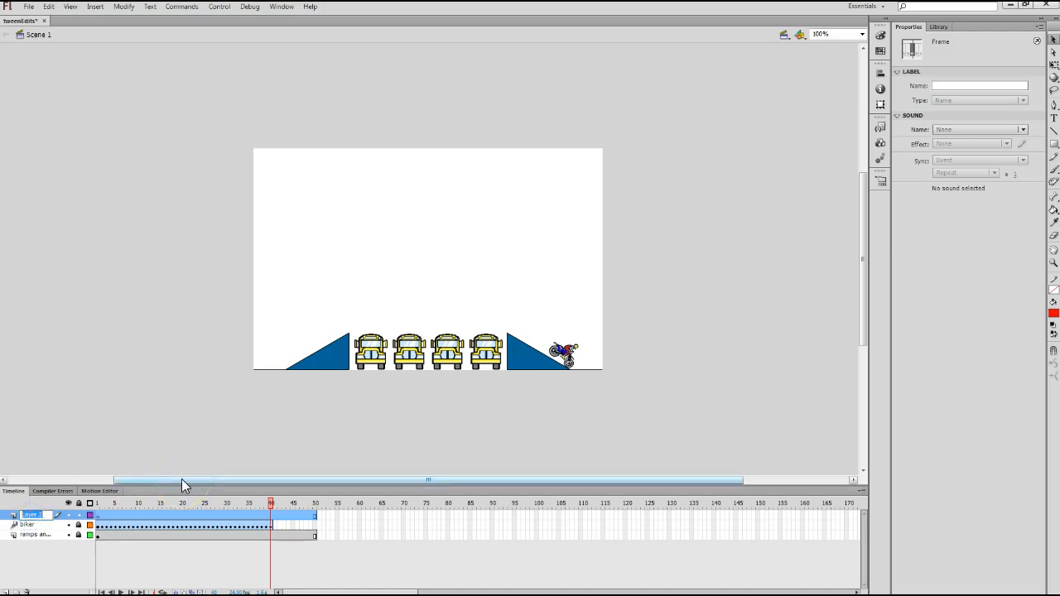
type("bike")
type("OffS")
type("tag")
type("e")
left_click(181, 479)
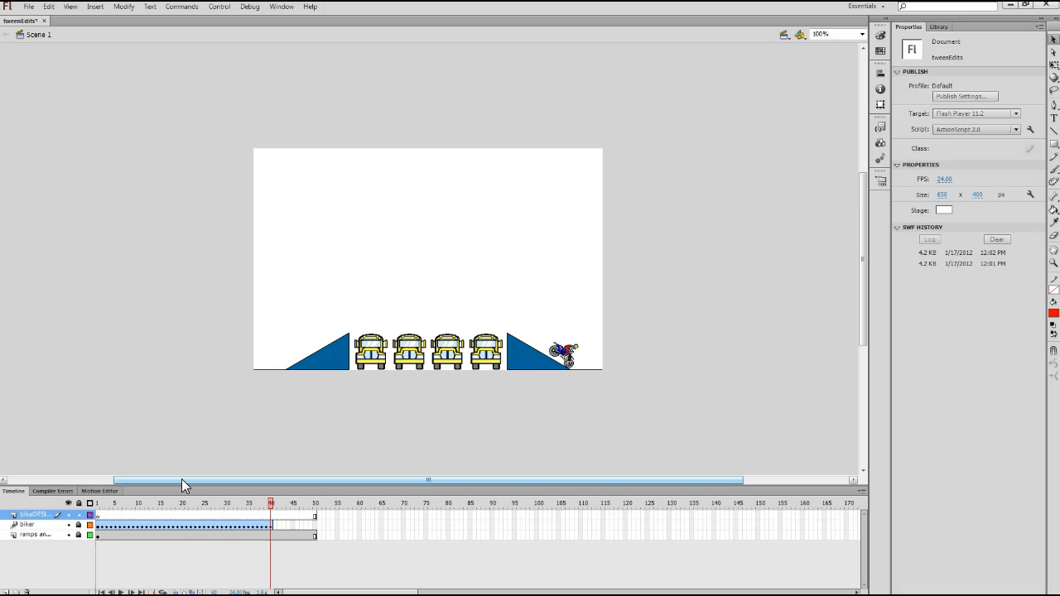
Insert a keyframe at frame 40 of the bikeOffStage layer
left_click(271, 514)
left_click(313, 509)
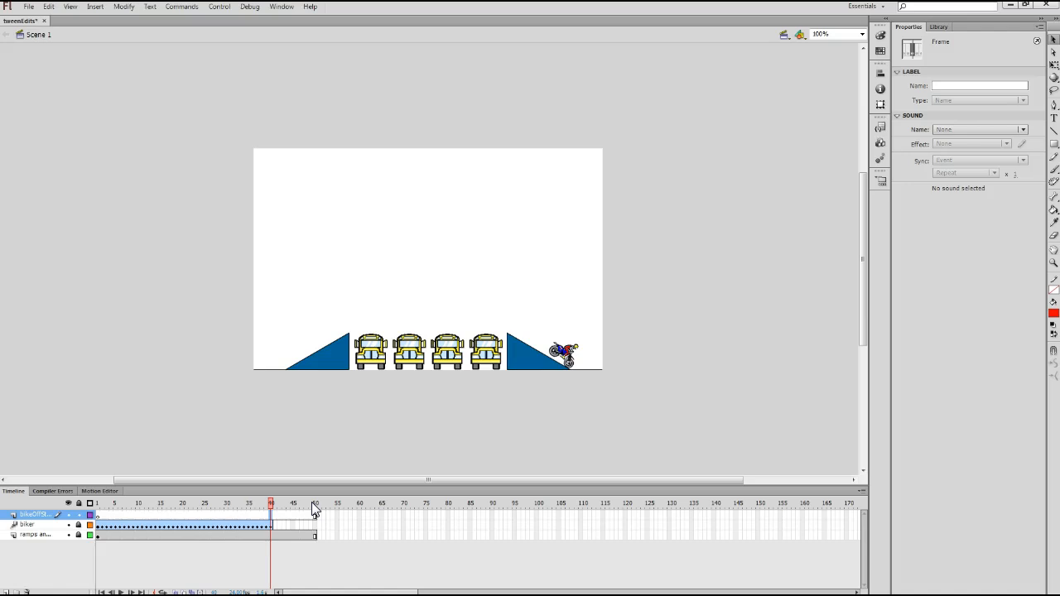
left_click(176, 200)
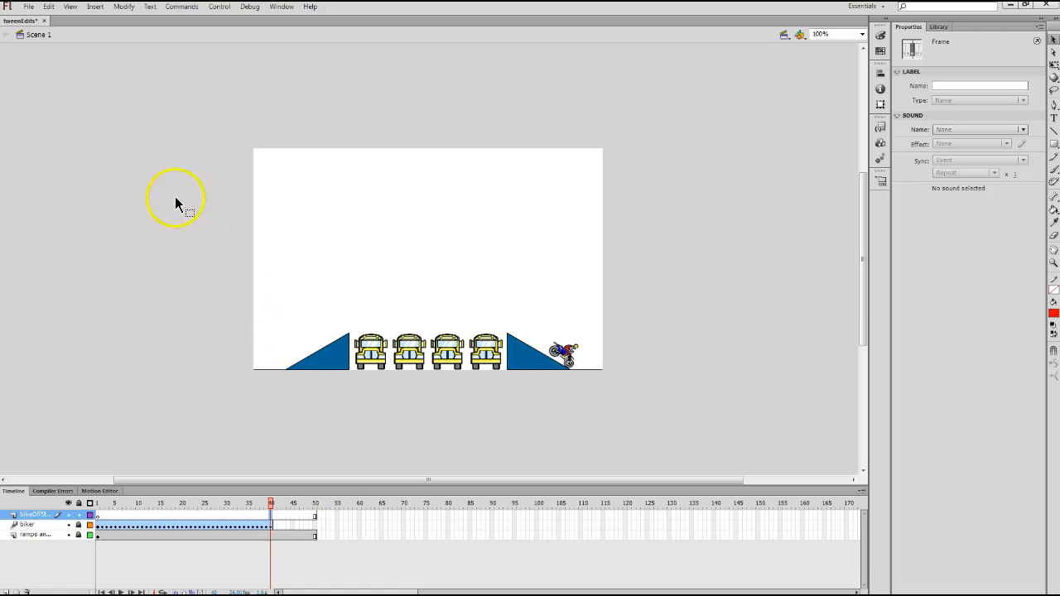
left_click(96, 8)
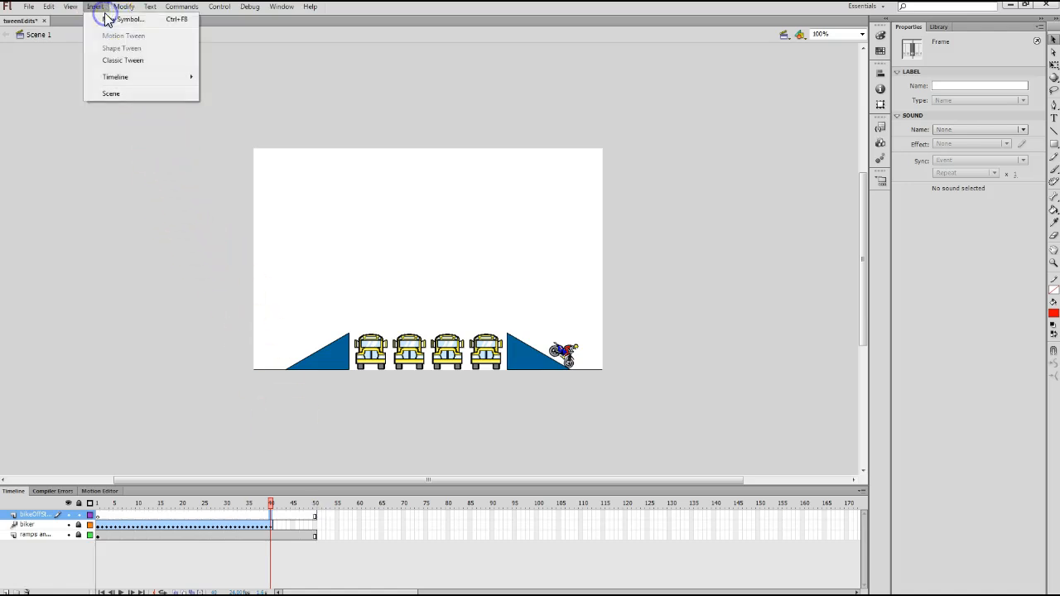
left_click(117, 78)
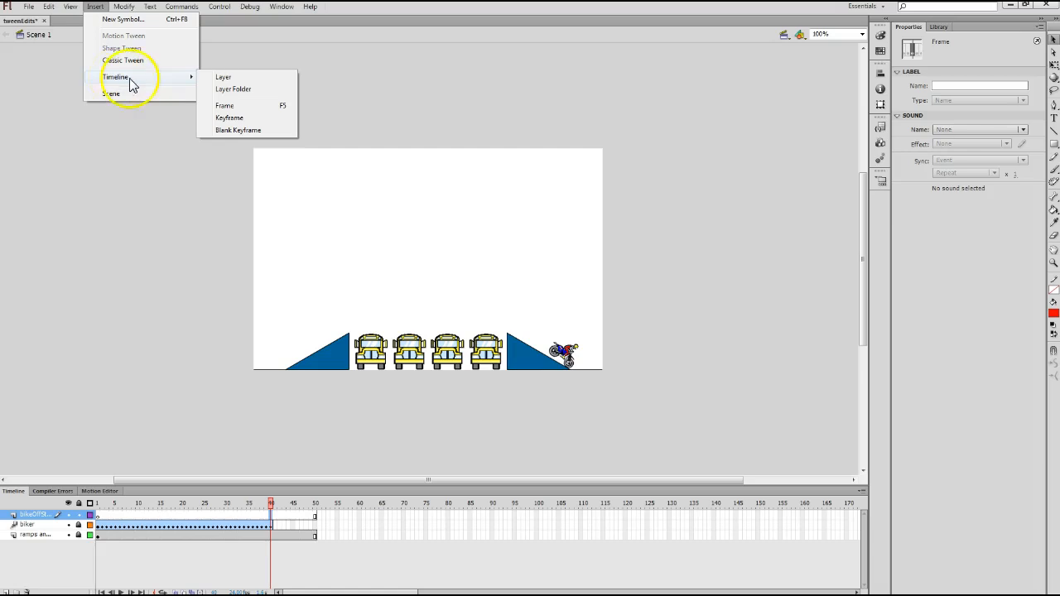
left_click(222, 121)
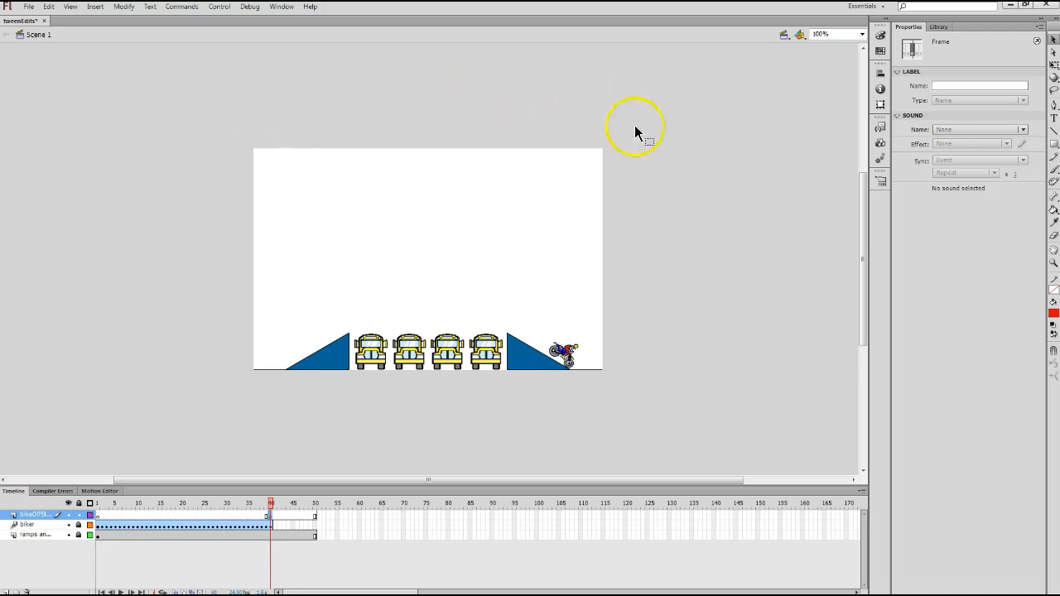
Place a g_biker instance from the library over the landing-ramp biker at frame 40 and rotate it clockwise to match the ramp's slope
left_click(938, 27)
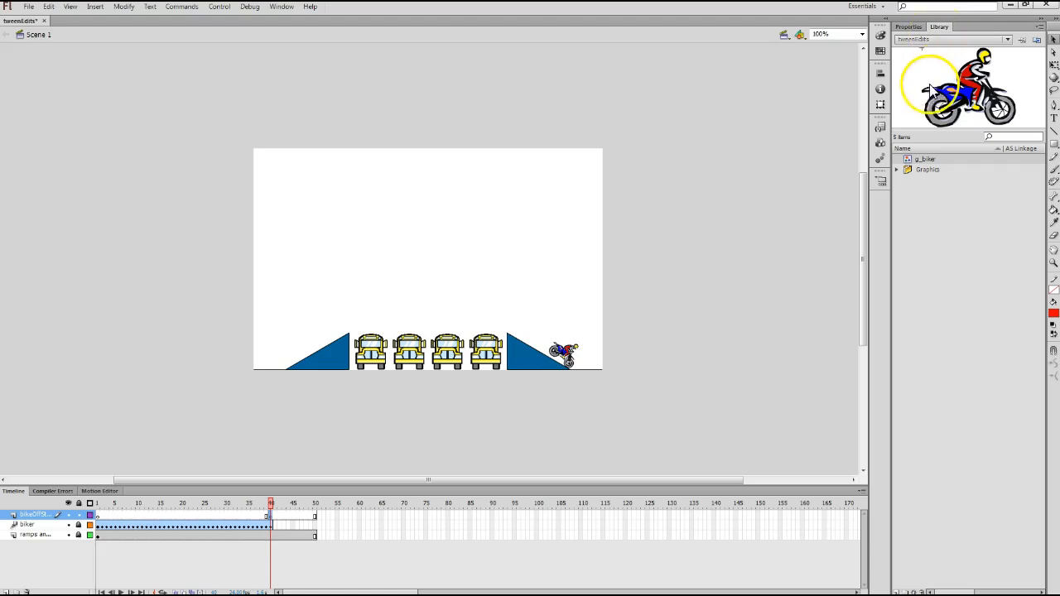
left_click_drag(957, 88, 550, 357)
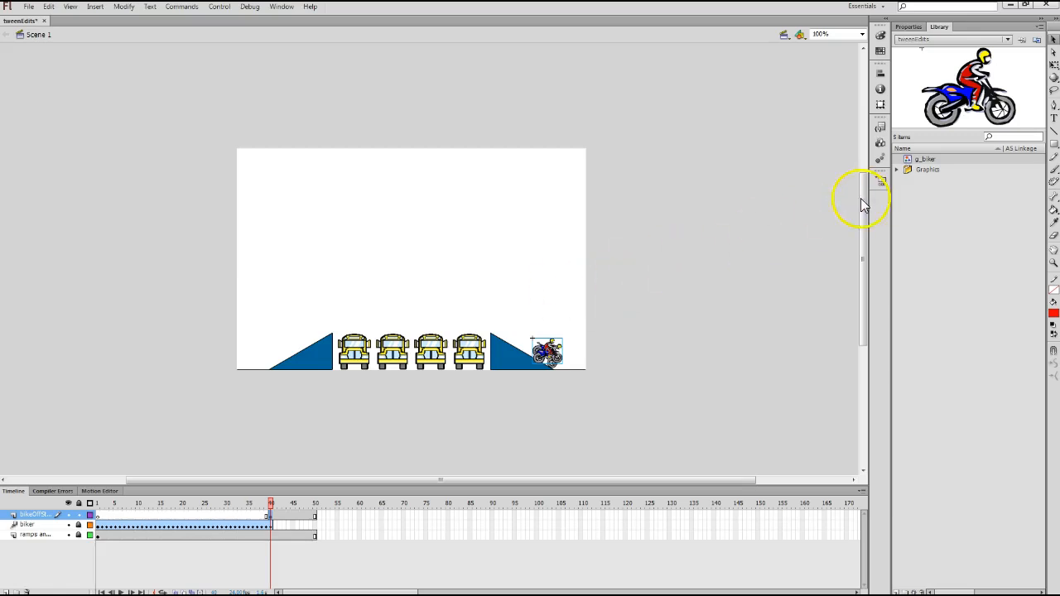
left_click(1053, 63)
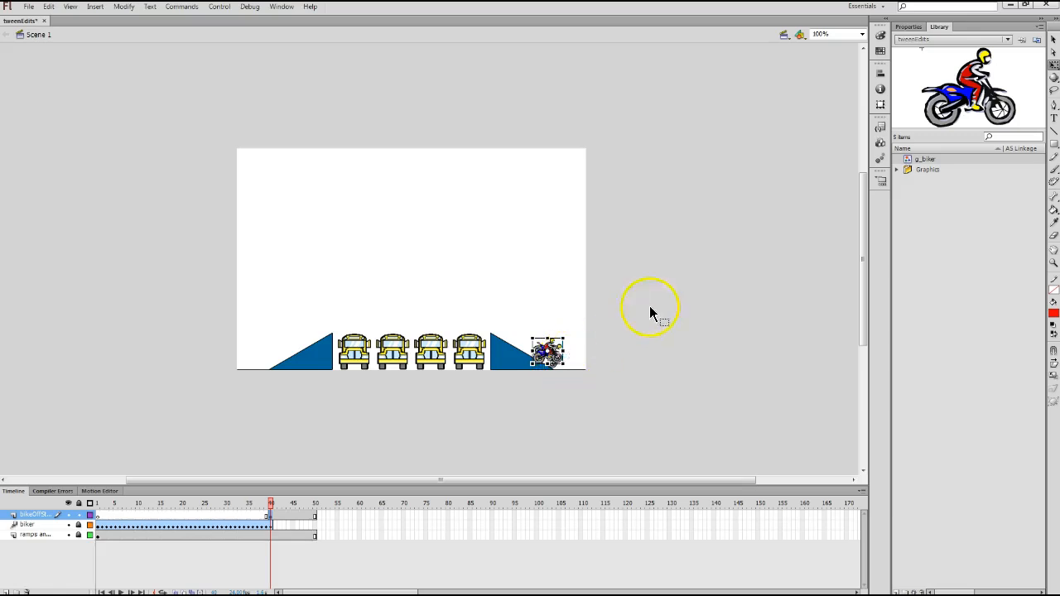
left_click(1054, 364)
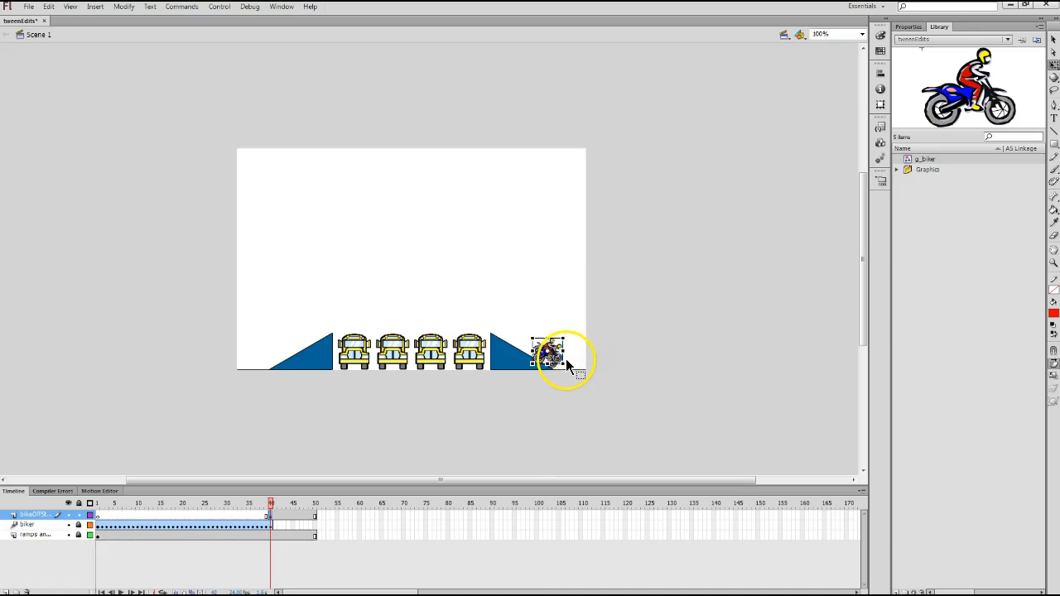
left_click(1054, 362)
left_click(1054, 363)
left_click_drag(571, 358, 571, 357)
left_click_drag(571, 359, 561, 366)
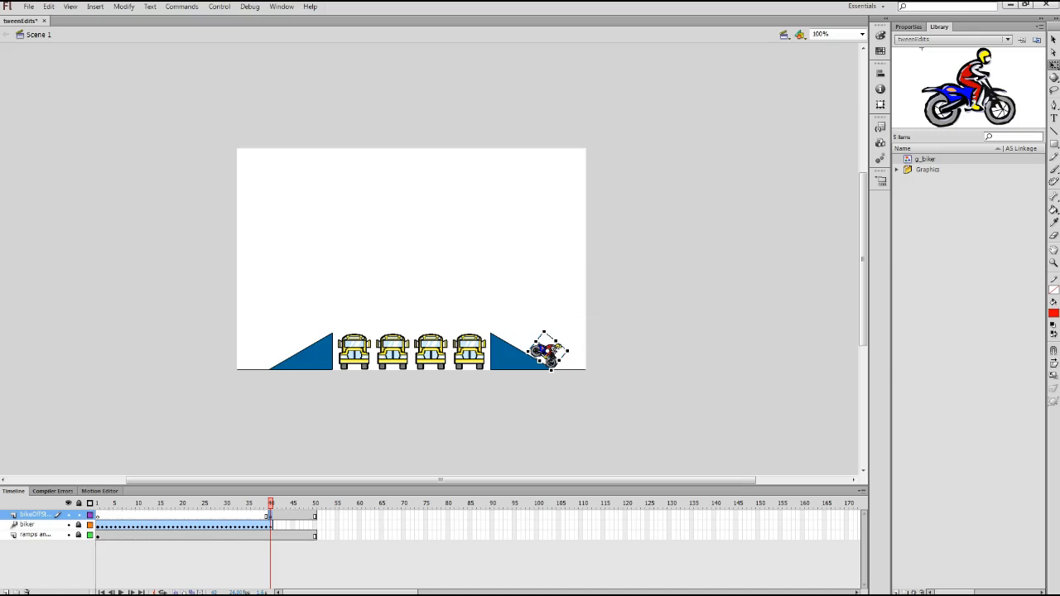
Nudge the new biker instance into exact alignment with the existing biker on the landing ramp
key("Left")
key("Left")
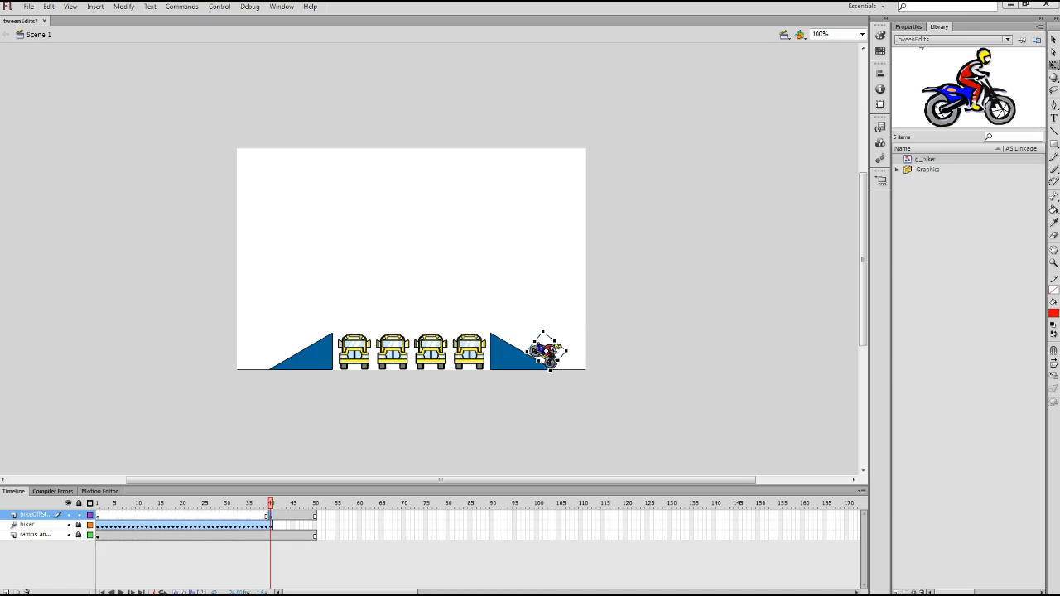
key("Right")
key("Right")
key("Right")
key("Right")
key("Right")
key("Down")
key("Up")
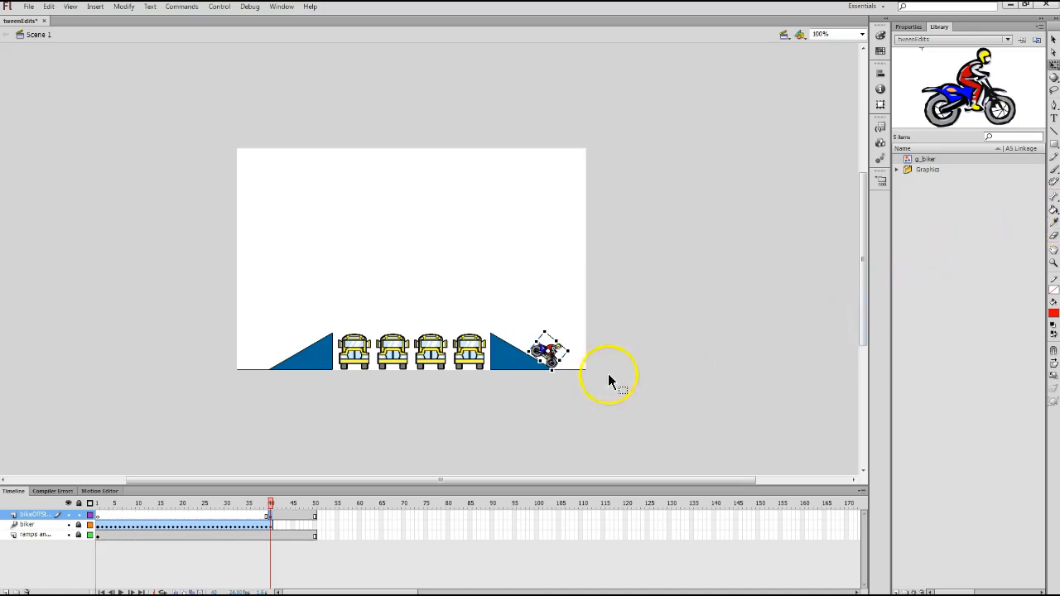
Insert a keyframe at frame 41 of the bikeOffStage layer
left_click(274, 513)
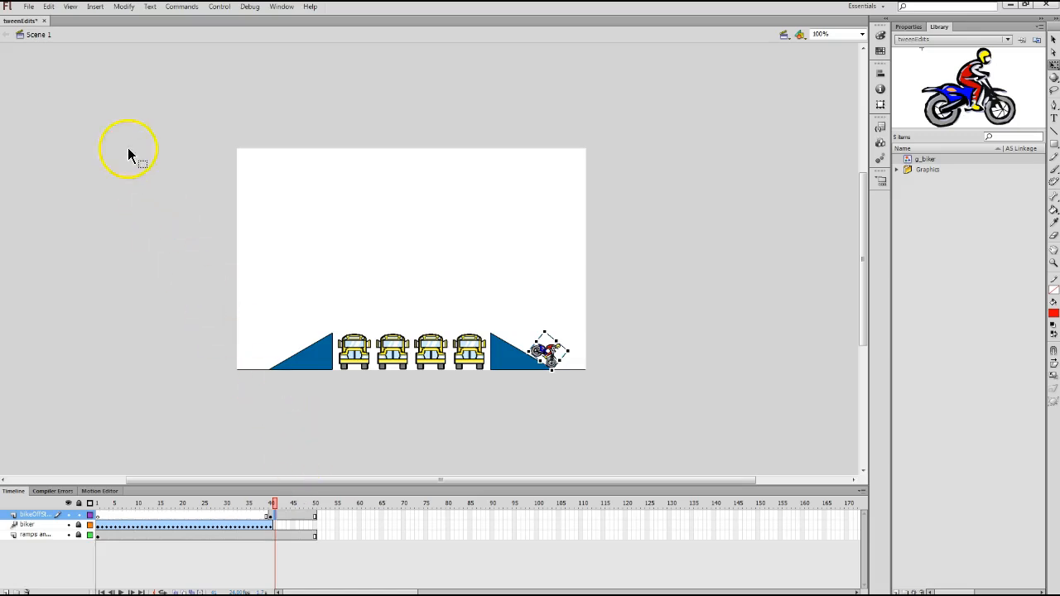
left_click(95, 7)
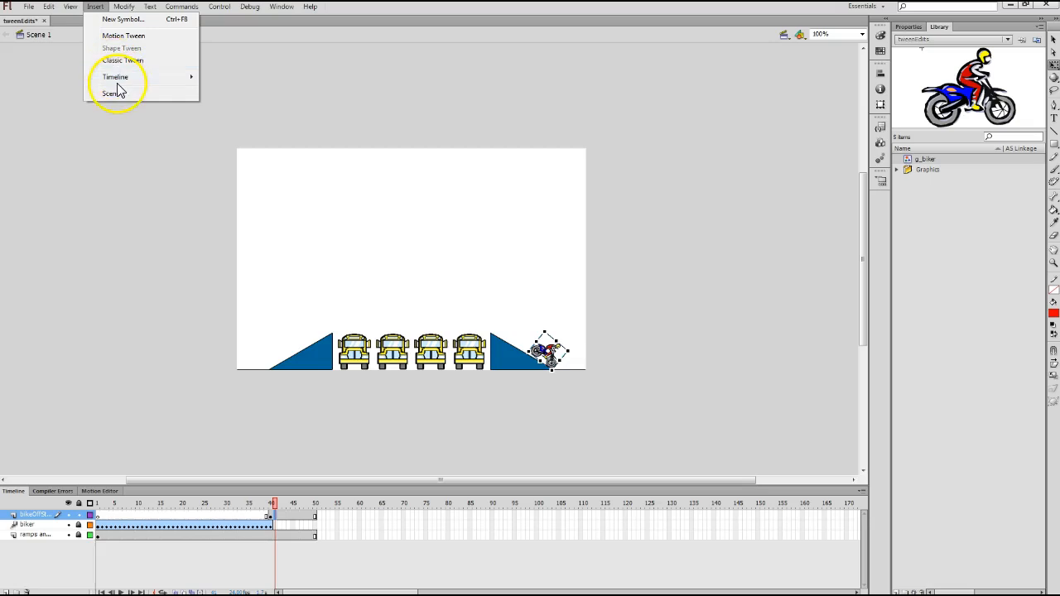
mouse_move(120, 83)
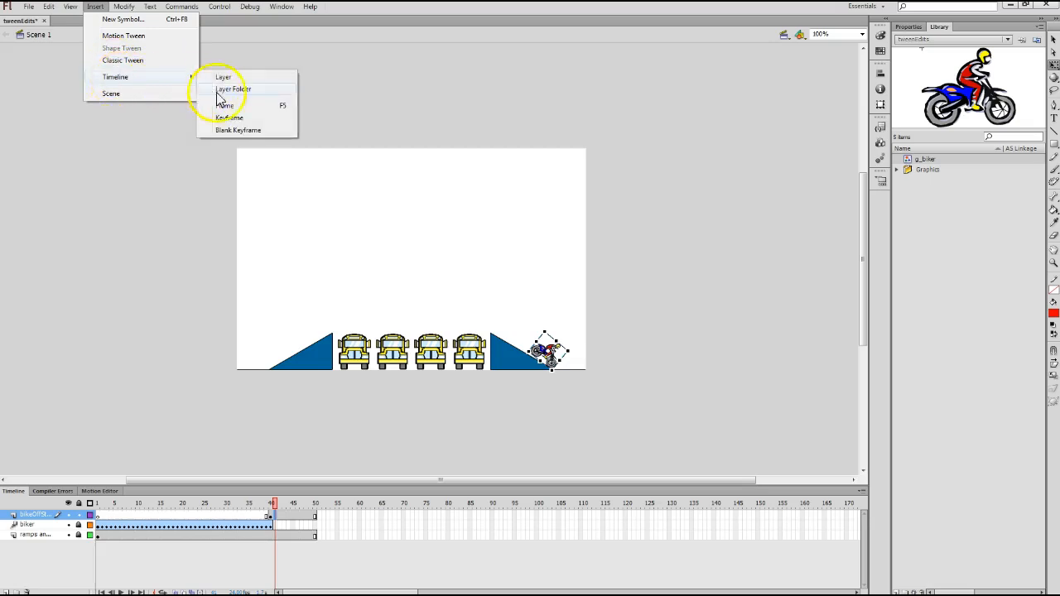
left_click(228, 118)
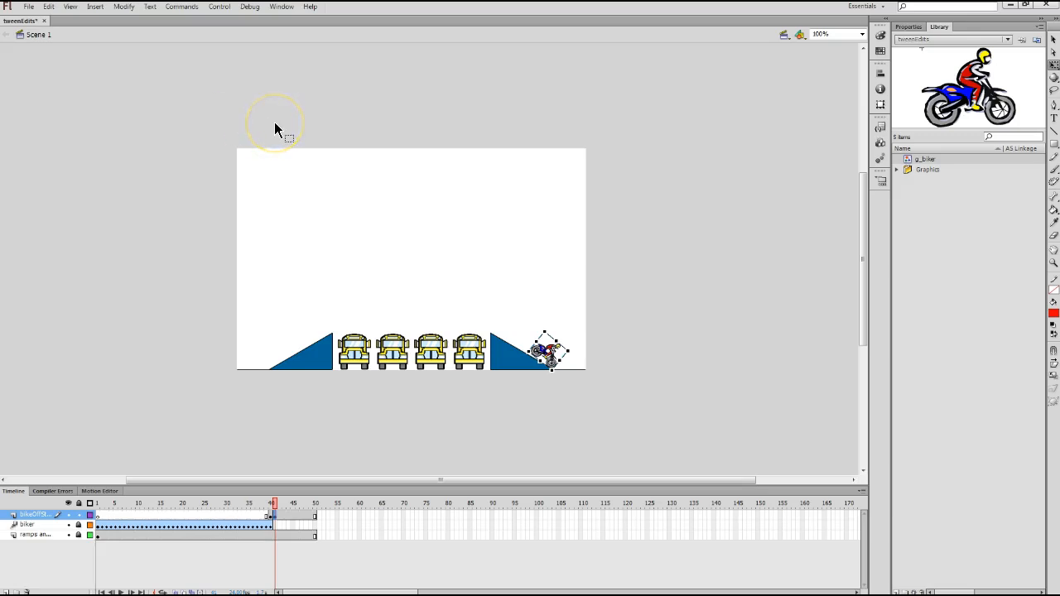
Move the frame 41 biker horizontally to the right until it is just past the foot of the landing ramp
key("Right")
key("Right")
key("Right")
key("Right")
key("Right")
key("Right")
key("Right")
key("Right")
key("Right")
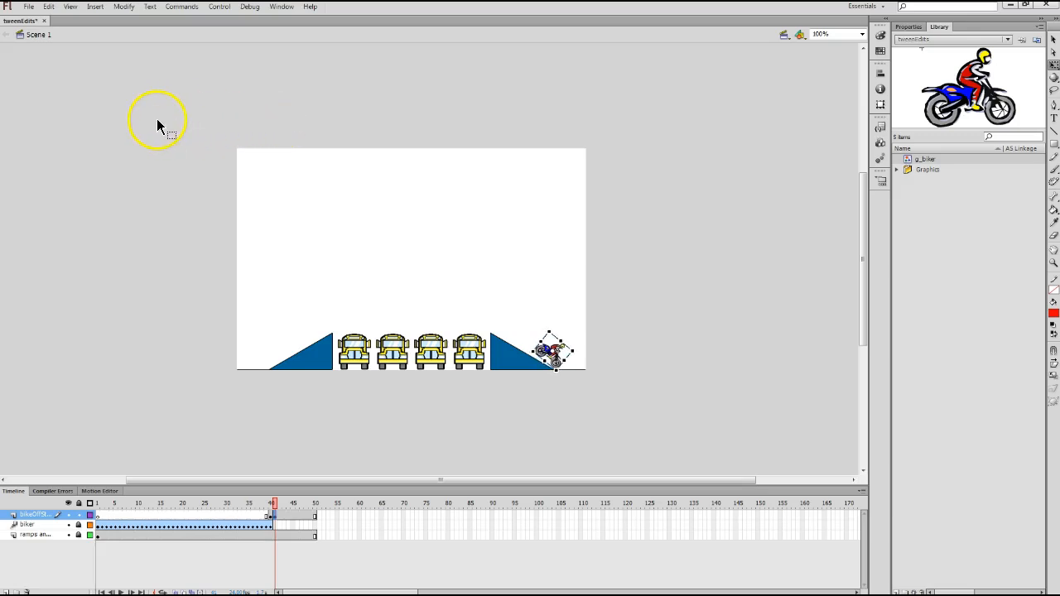
key("Right")
key("Right")
key("Right")
key("Right")
key("Right")
key("Right")
key("Right")
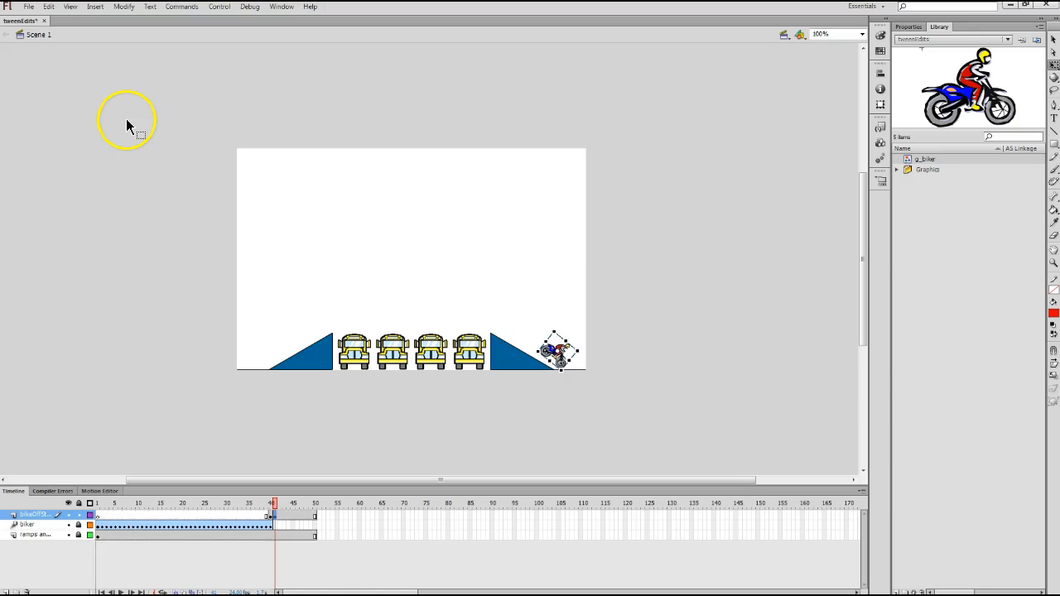
key("Right")
key("Right")
key("Right")
key("Right")
key("Right")
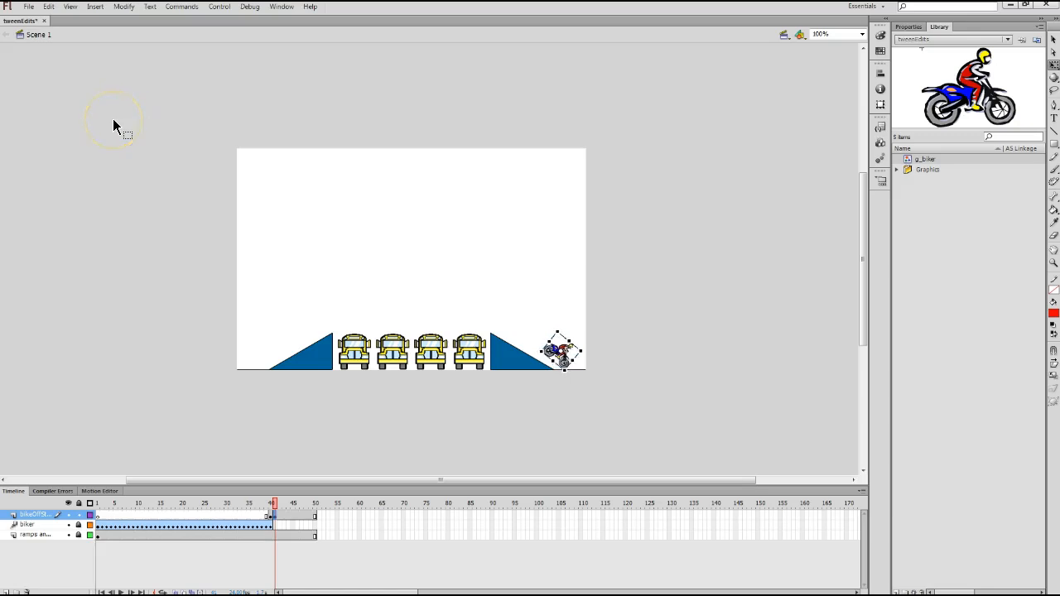
key("Right")
key("Right")
key("Right")
key("Right")
key("Right")
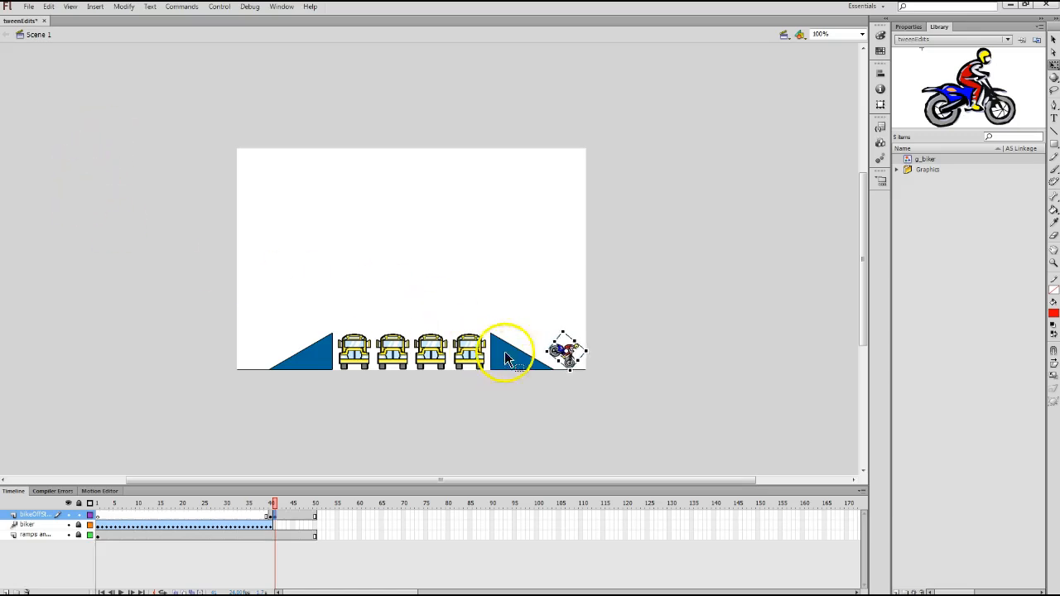
Rotate the frame 41 biker level and lower it until its wheels rest on the ground line
left_click_drag(543, 345, 548, 364)
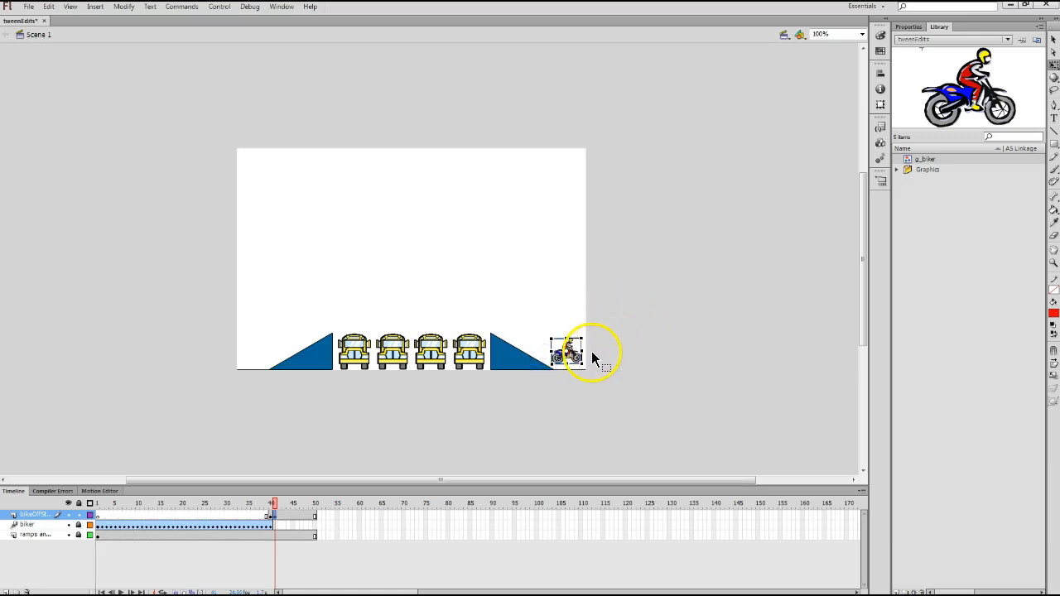
key("Down")
key("Down")
key("Down")
key("Down")
key("Down")
key("Down")
key("Down")
key("Down")
key("Down")
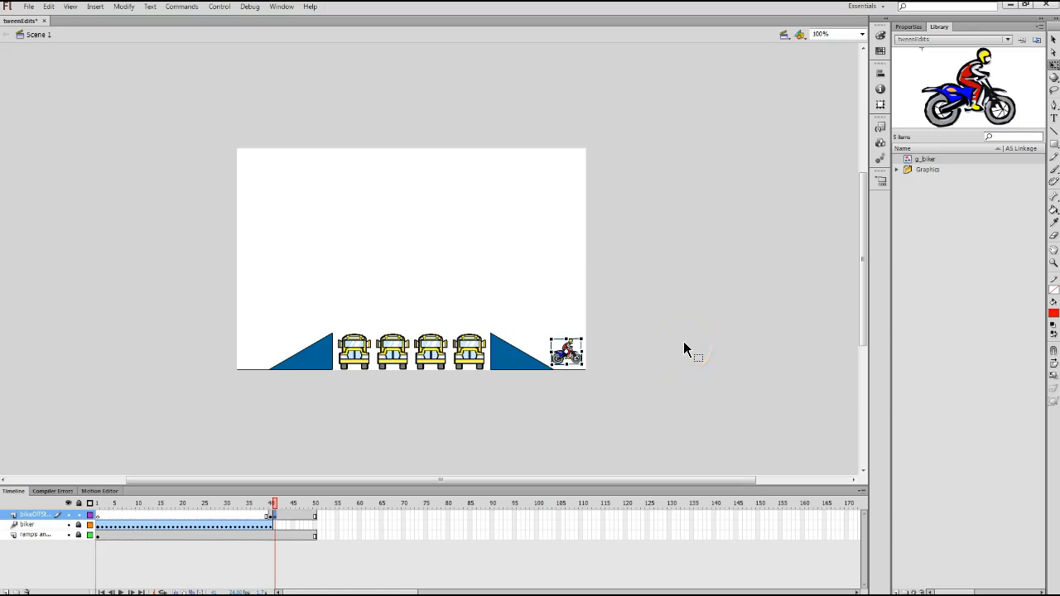
key("Down")
key("Down")
key("Down")
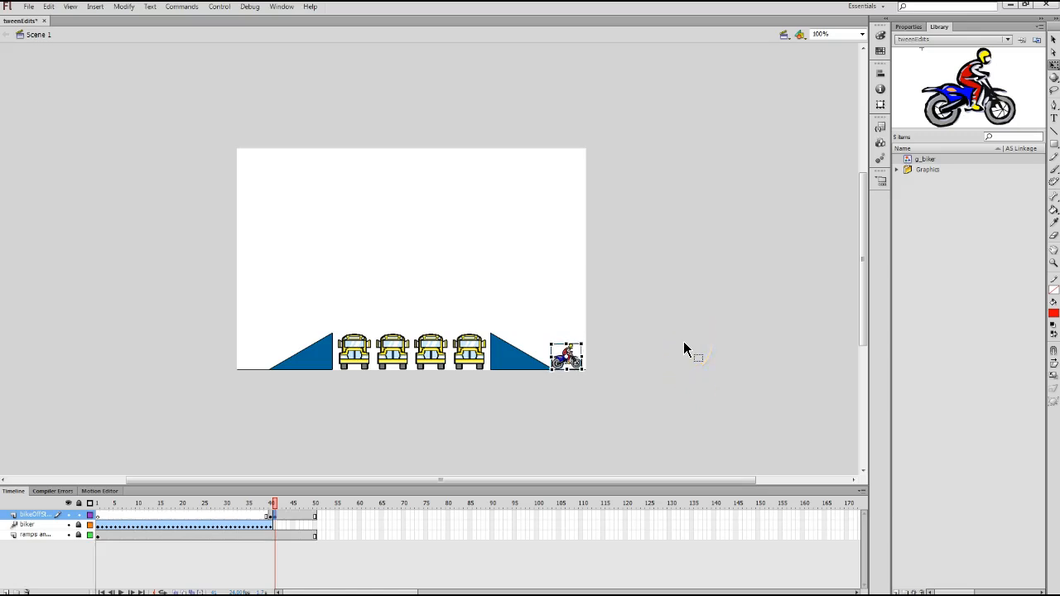
key("Down")
key("Down")
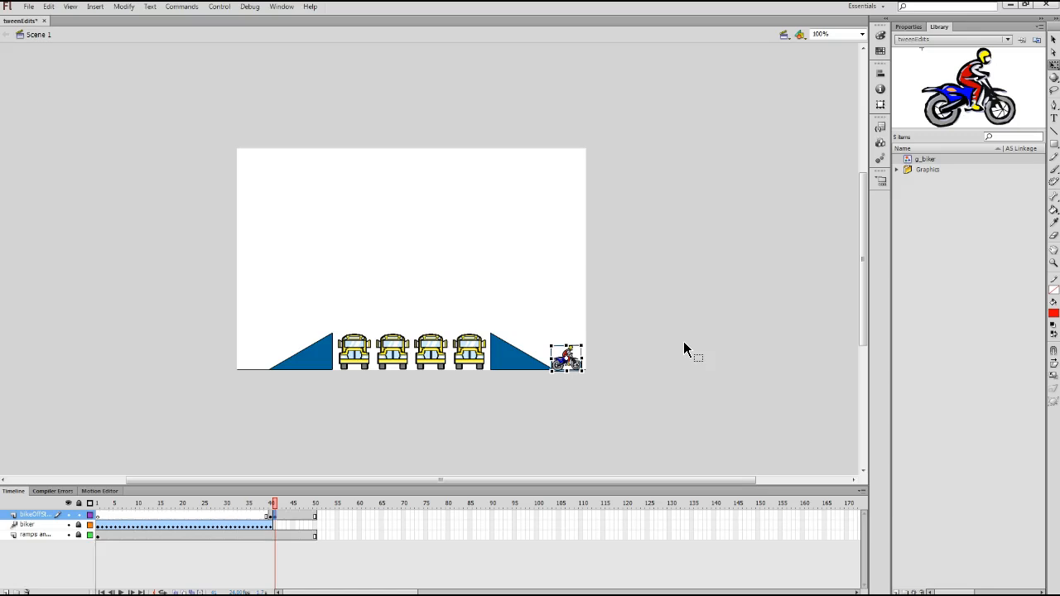
key("Down")
key("Down")
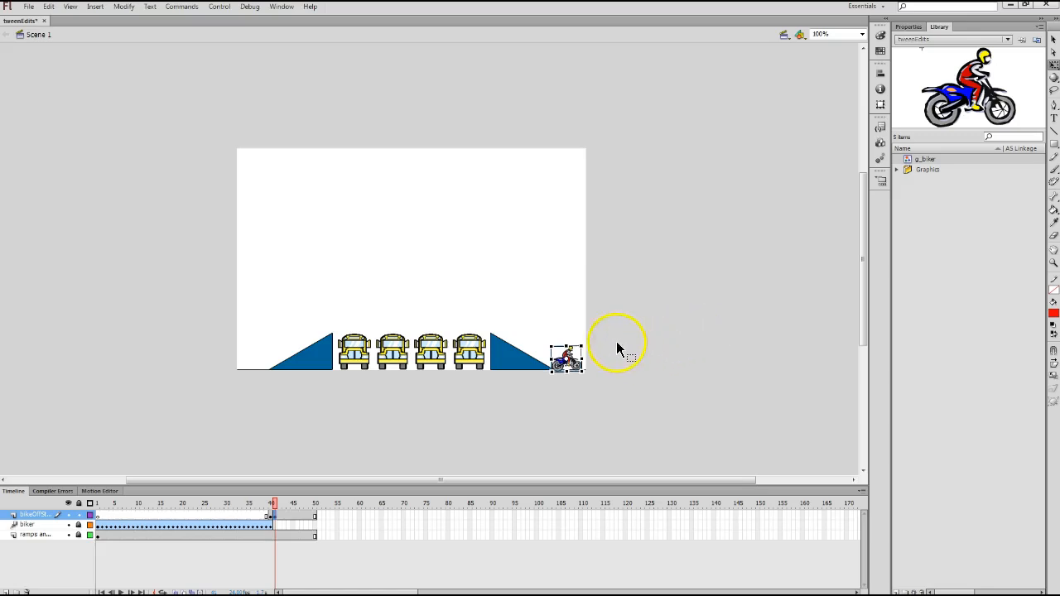
left_click_drag(585, 342, 579, 338)
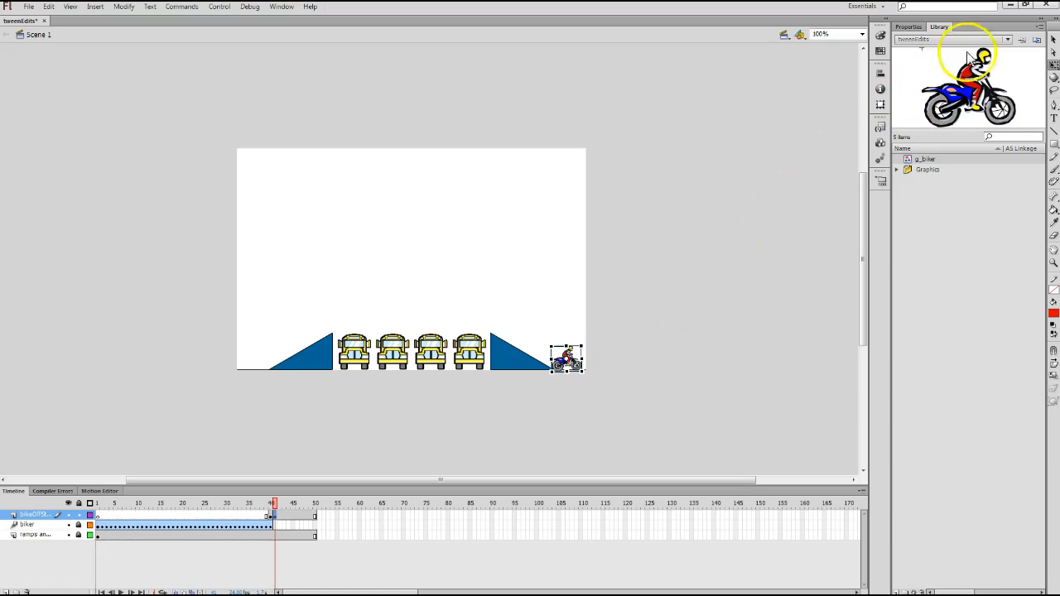
Create a motion tween from the frame 41 biker on the bikeOffStage layer
left_click(1053, 42)
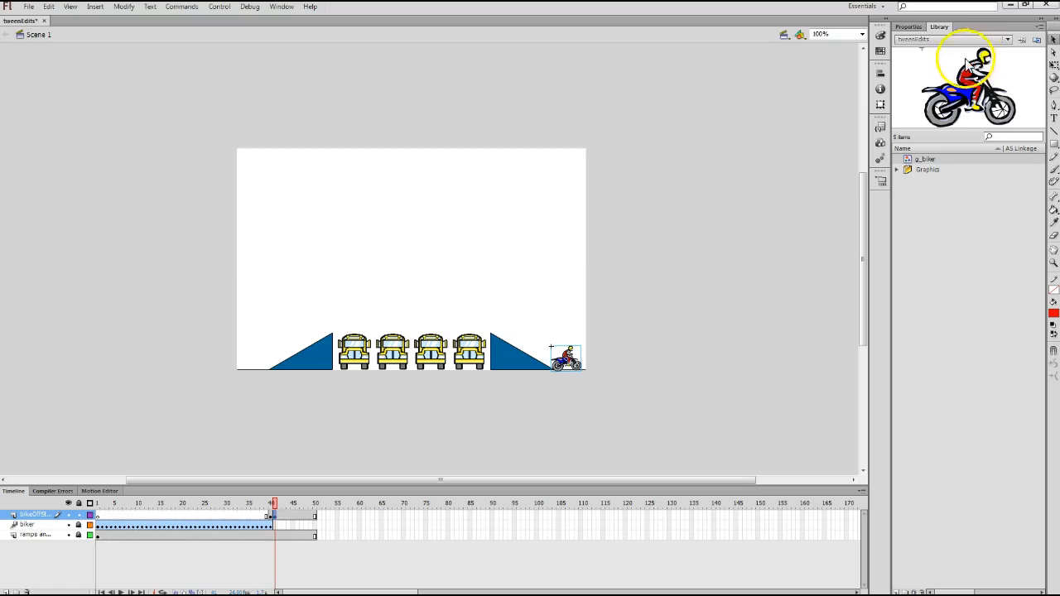
left_click(561, 356)
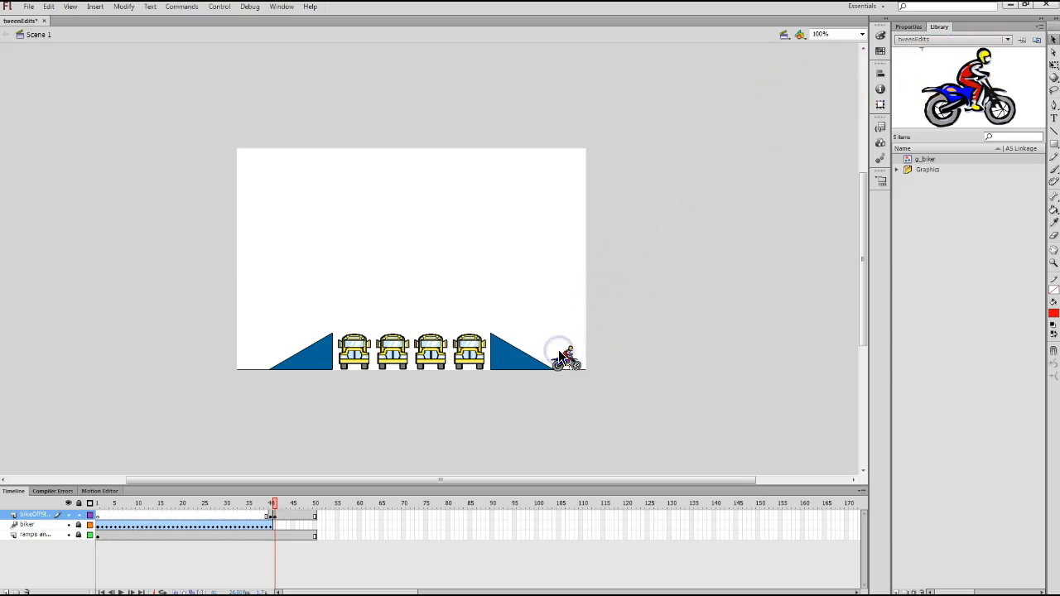
left_click(562, 361)
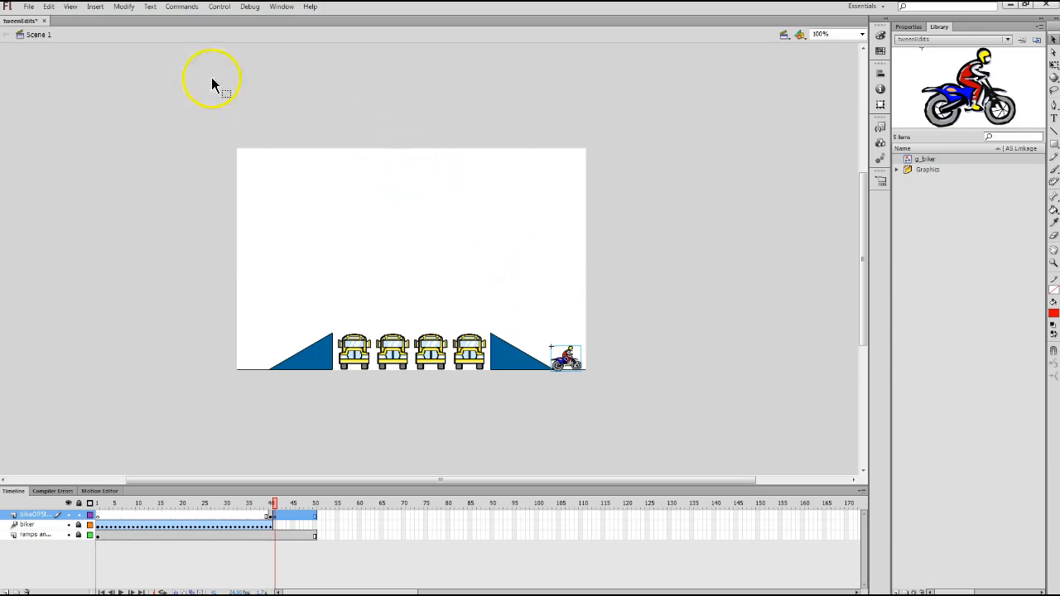
left_click(95, 6)
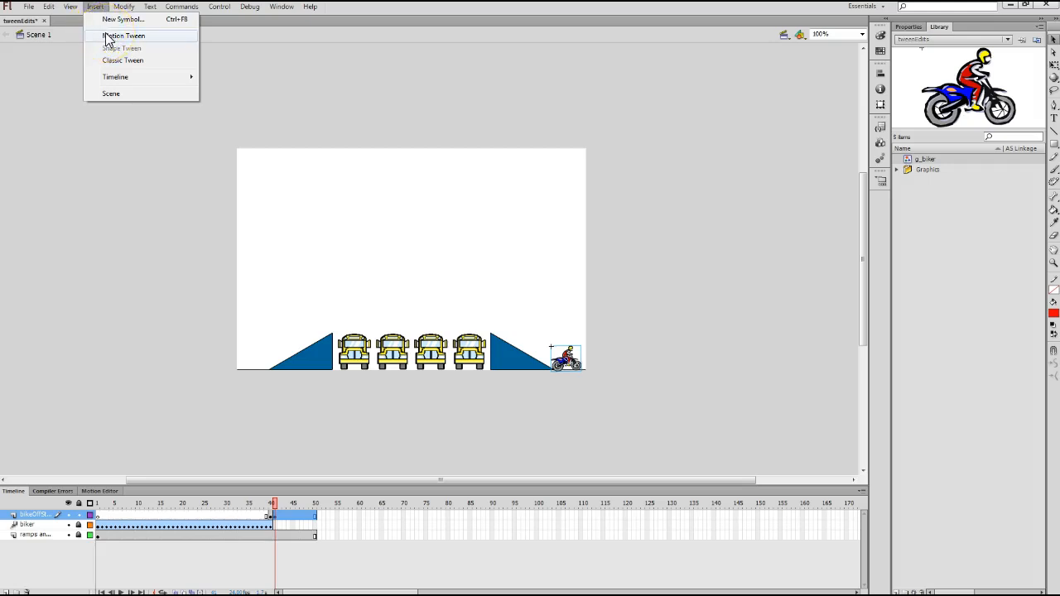
left_click(107, 37)
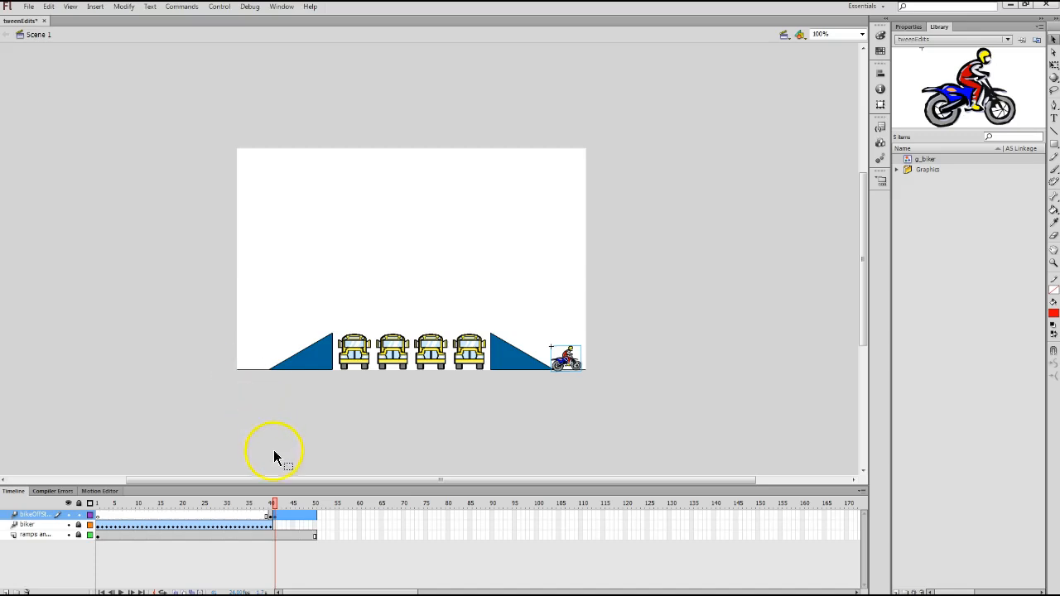
At frame 45 of the bikeOffStage tween, move the biker along the ground until it sits just beyond the stage's right edge
left_click(295, 511)
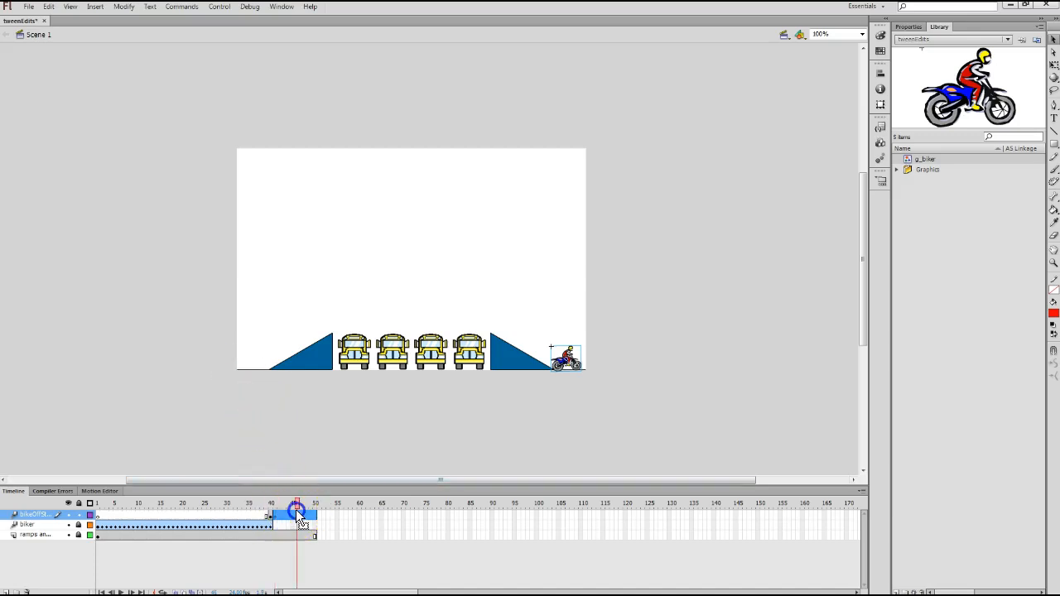
left_click(295, 515)
left_click(295, 511)
left_click_drag(295, 511, 303, 511)
left_click(443, 401)
left_click_drag(575, 376, 598, 362)
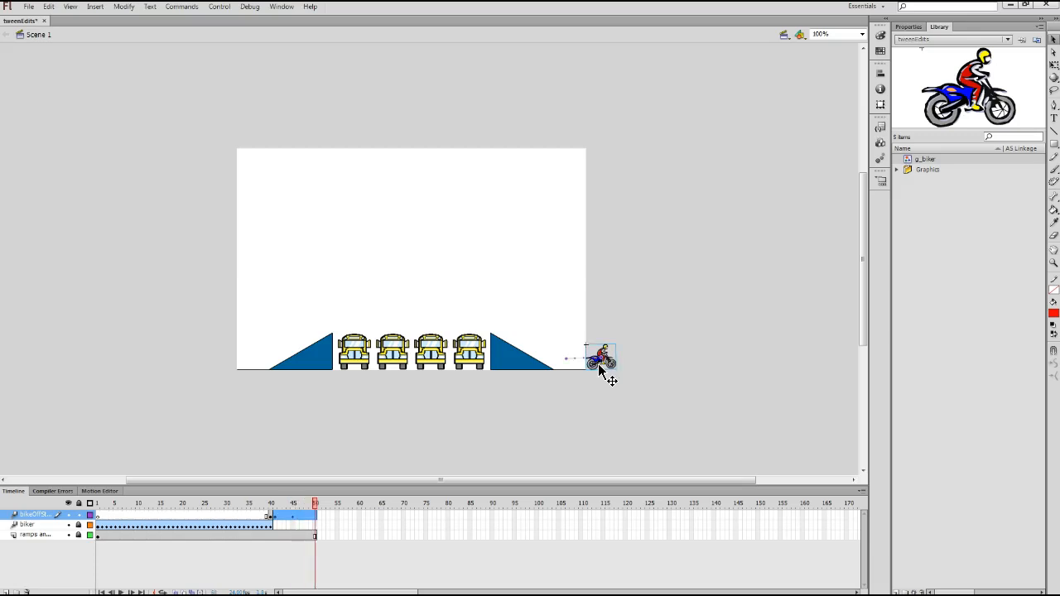
Return to frame 1 and play the whole animation several times to review the jump and the biker's exit off the stage
left_click(437, 365)
left_click_drag(314, 503, 100, 525)
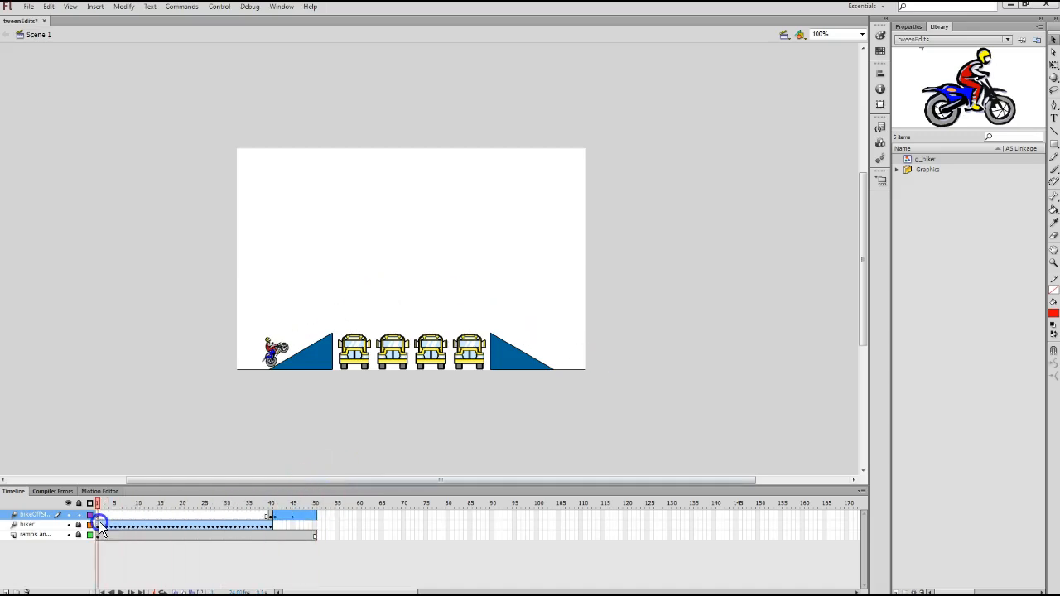
key("Return")
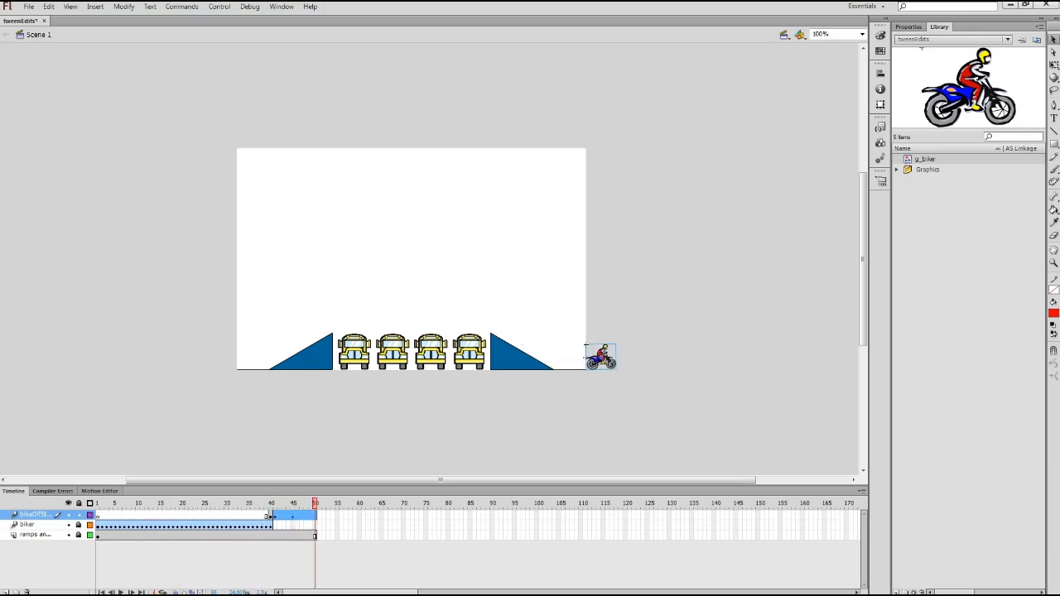
key("Return")
key("Return")
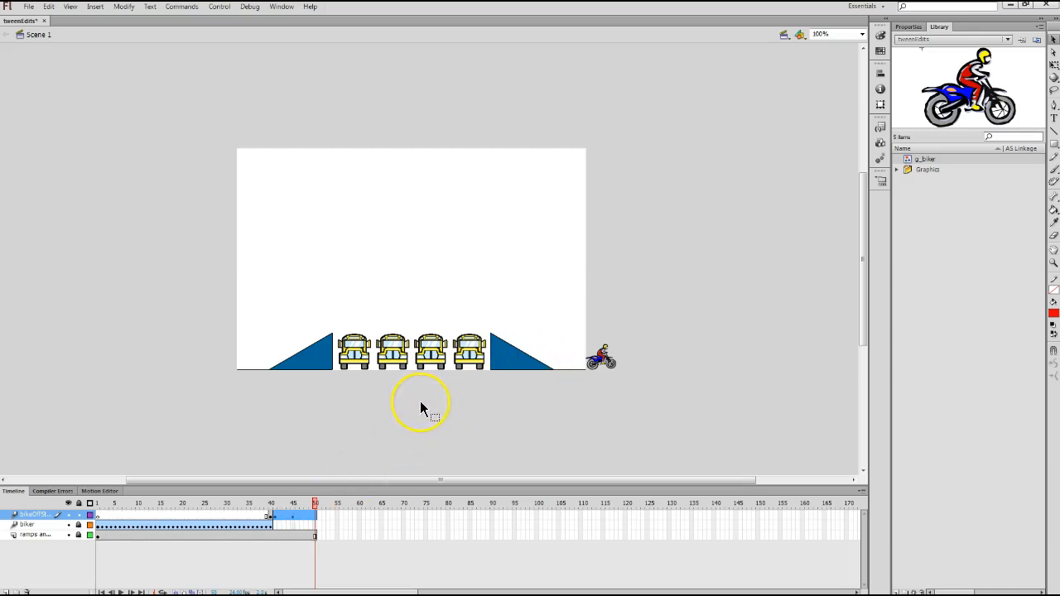
key("Return")
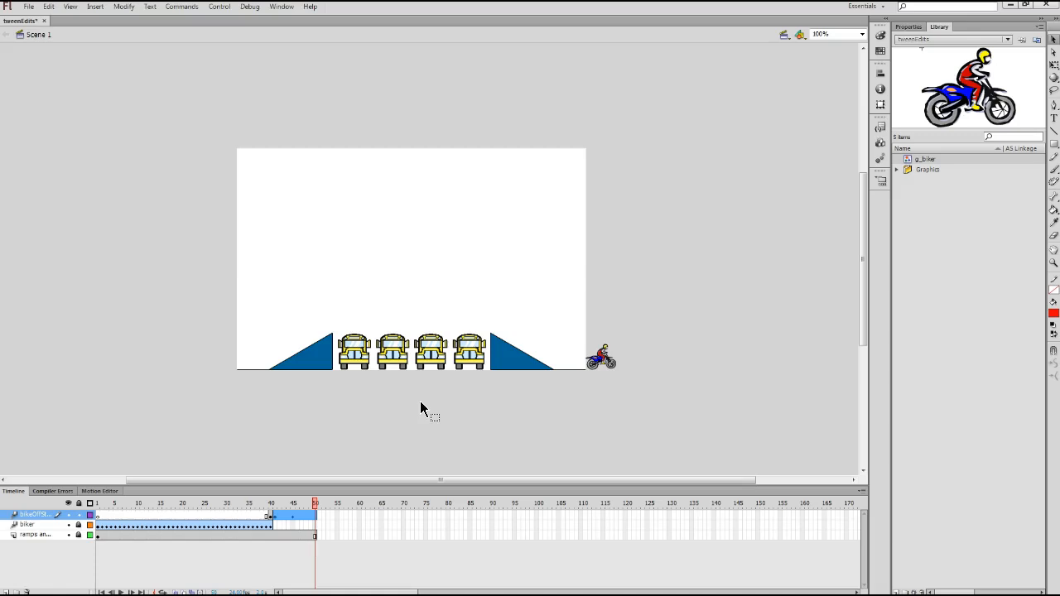
key("Return")
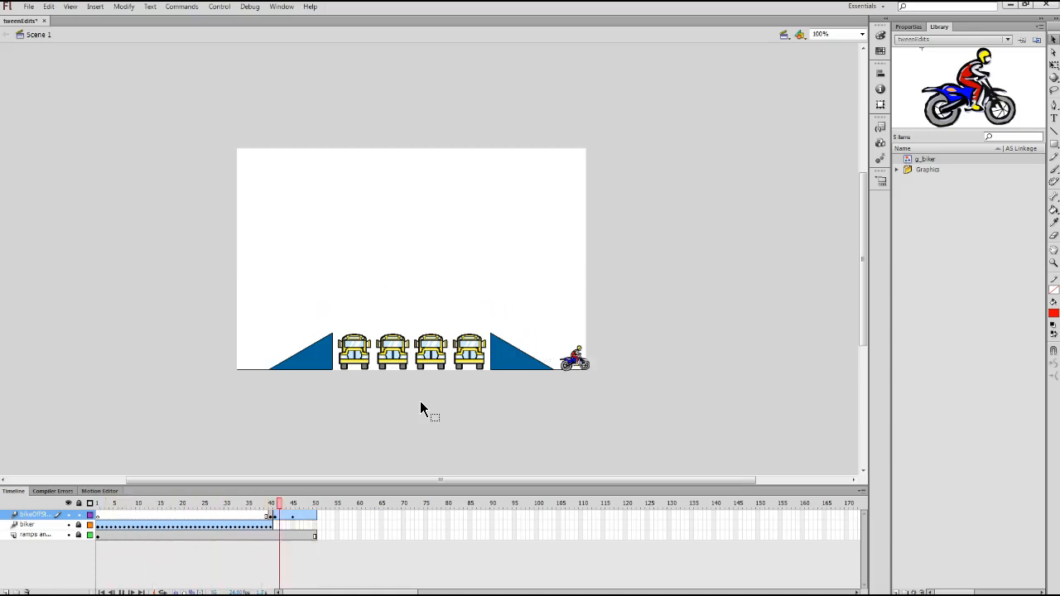